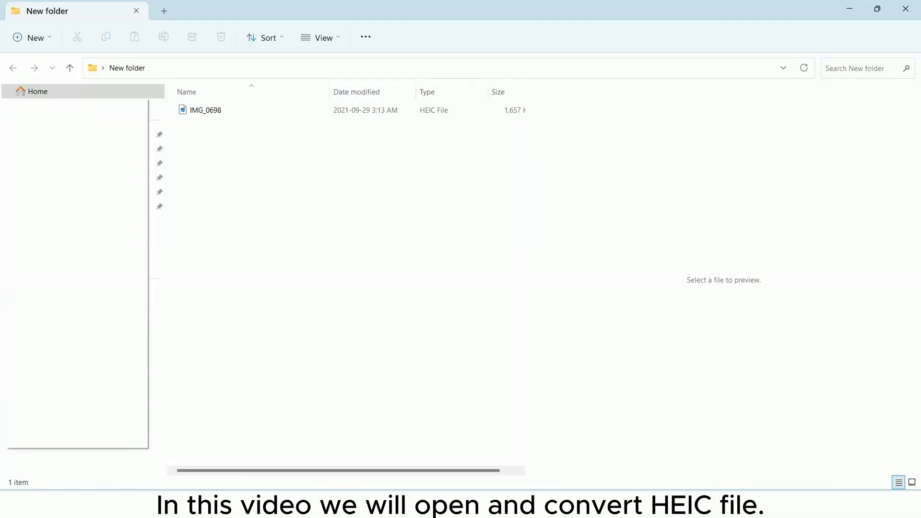
- Select the IMG_0698 photo, then search the Microsoft Store for 'heic' via the recent suggestion
click(222, 112)
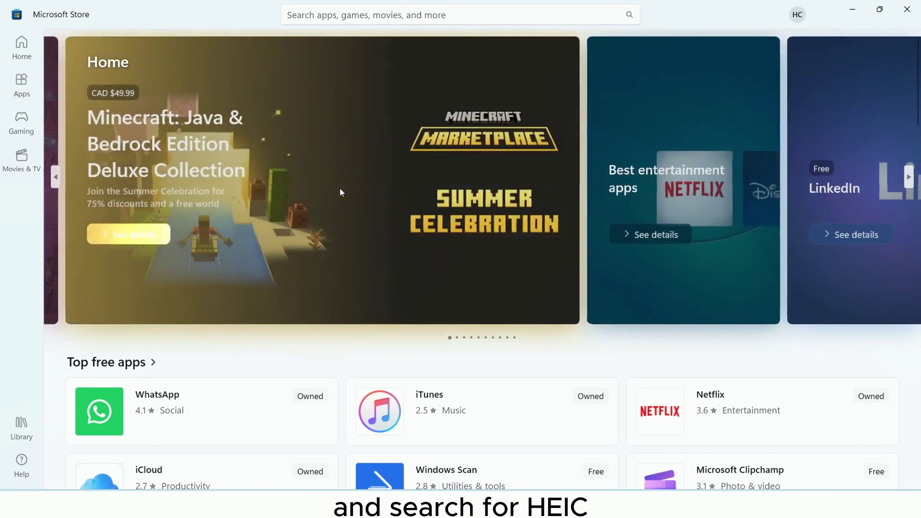
click(327, 15)
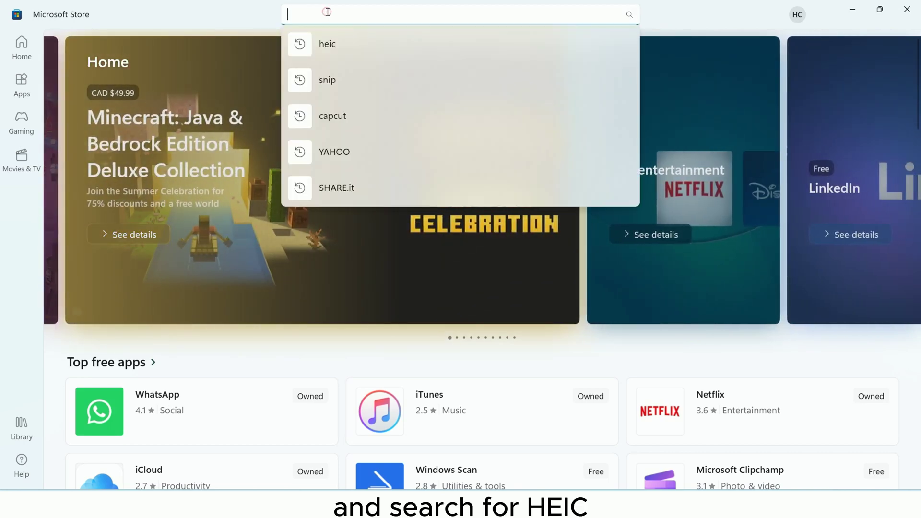
click(326, 50)
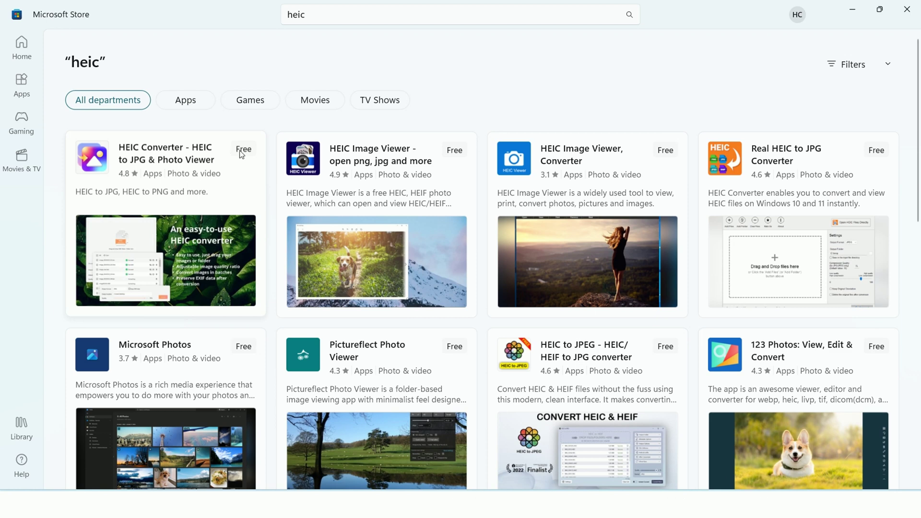
- Get the HEIC Converter app from its store page and launch it once installed
click(200, 189)
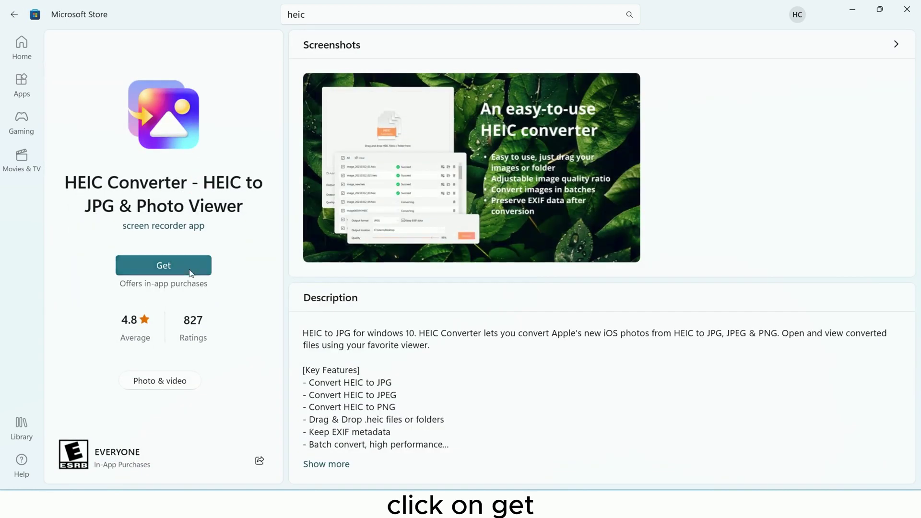
click(163, 261)
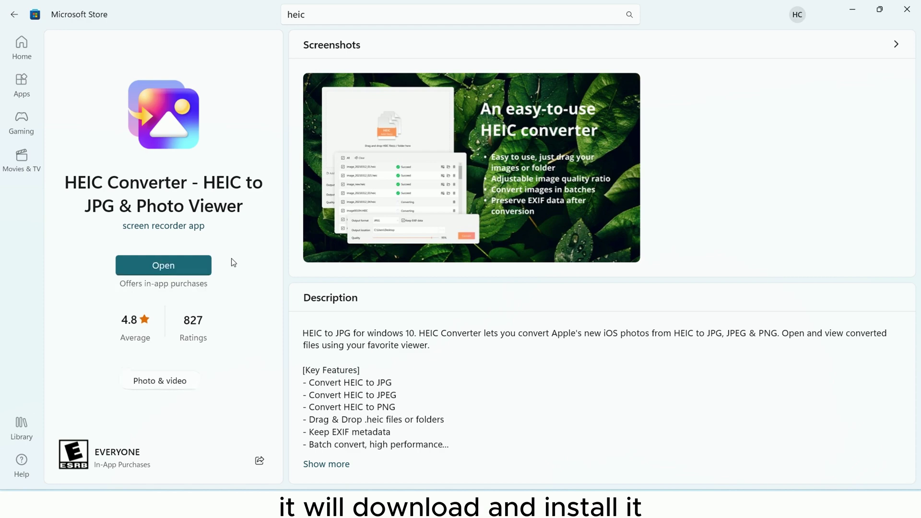
click(199, 268)
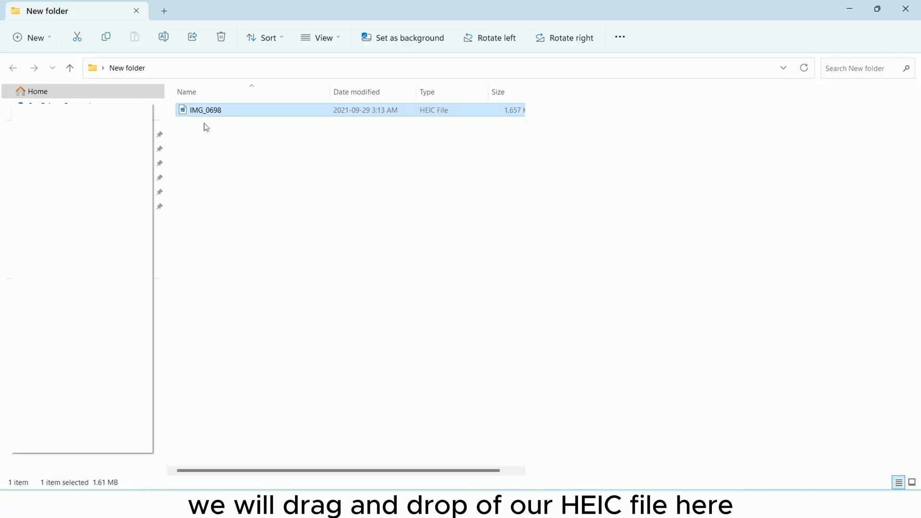
- Drop IMG_0698.HEIC from File Explorer onto the HEIC Converter window to load it
mouse_move(212, 114)
mouse_down()
mouse_move(322, 208)
mouse_move(449, 199)
mouse_up()
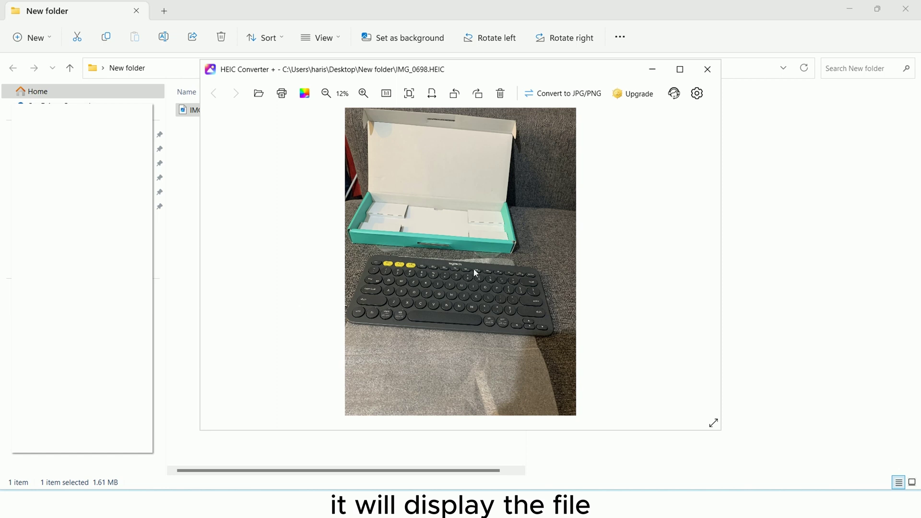
- Convert IMG_0698.HEIC to JPEG at 100% quality into the Documents\Heic Converter folder
click(558, 97)
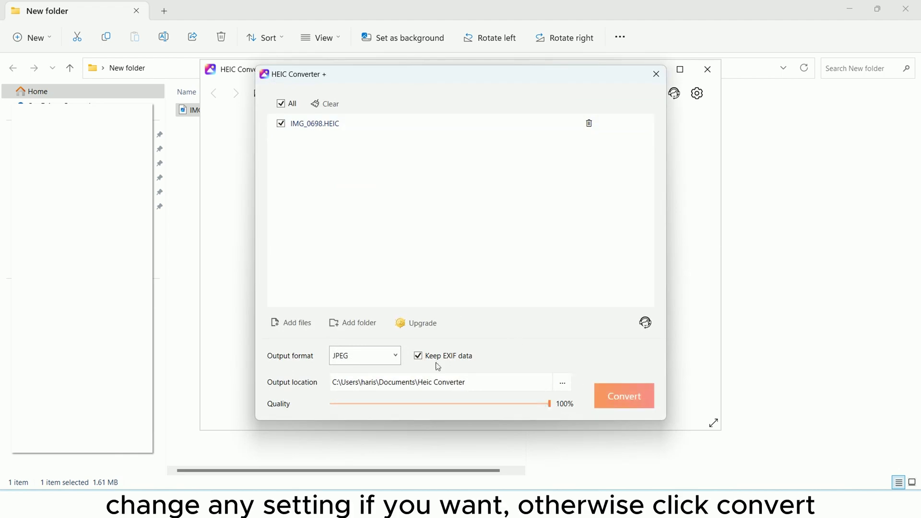
click(624, 397)
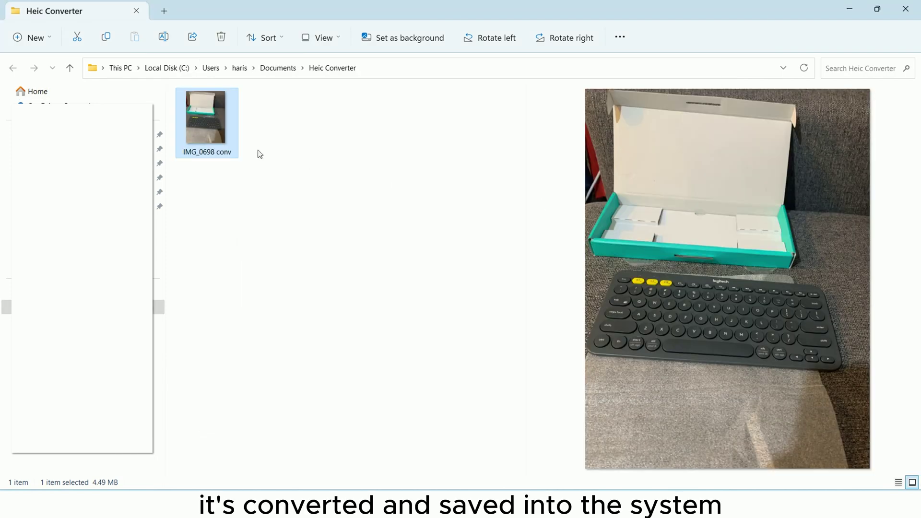
- Show the converted IMG_0698 file's properties and highlight its JPEG file type (4.49 MB)
right_click(226, 152)
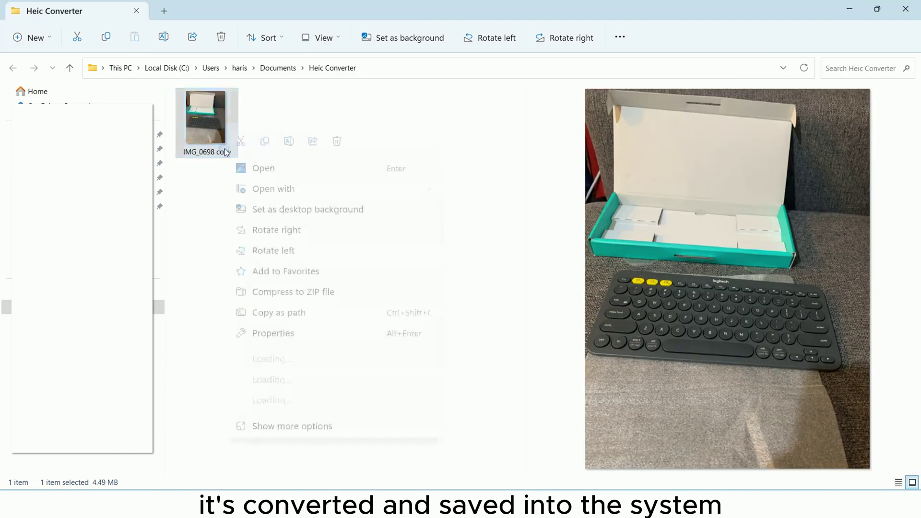
click(274, 332)
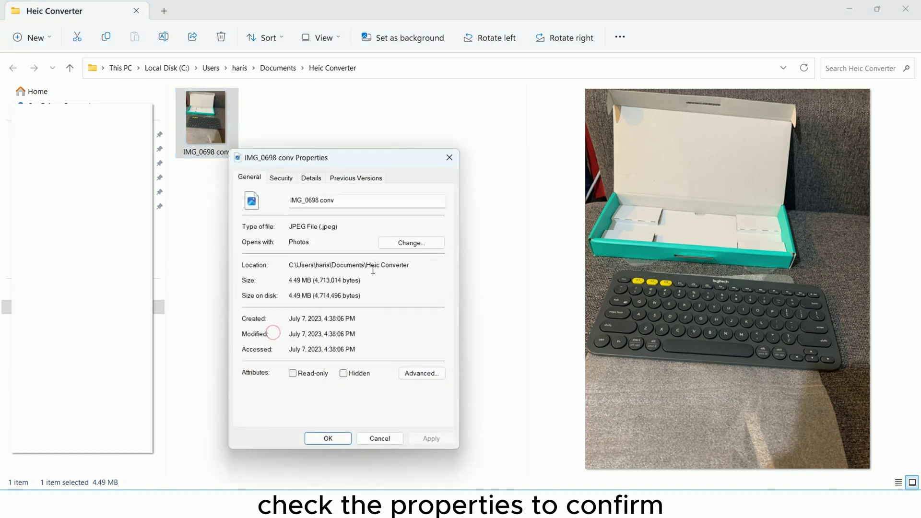
drag(298, 228, 338, 227)
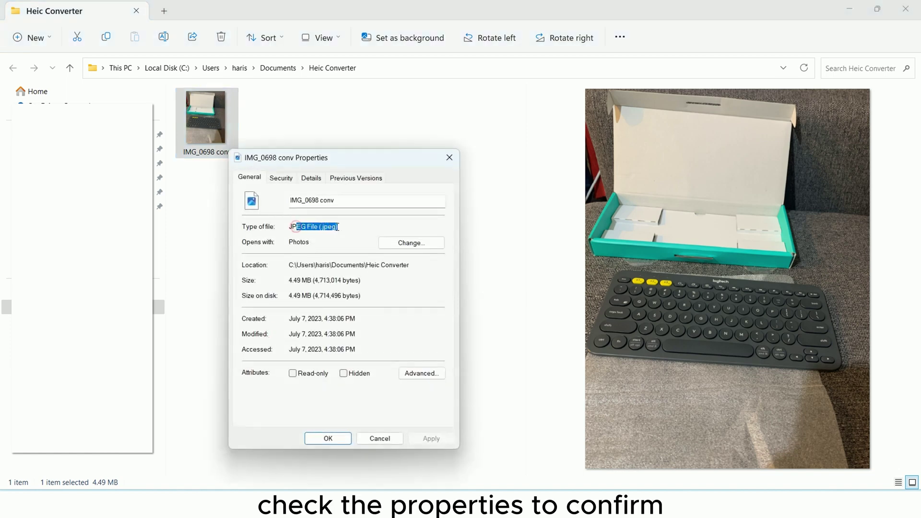